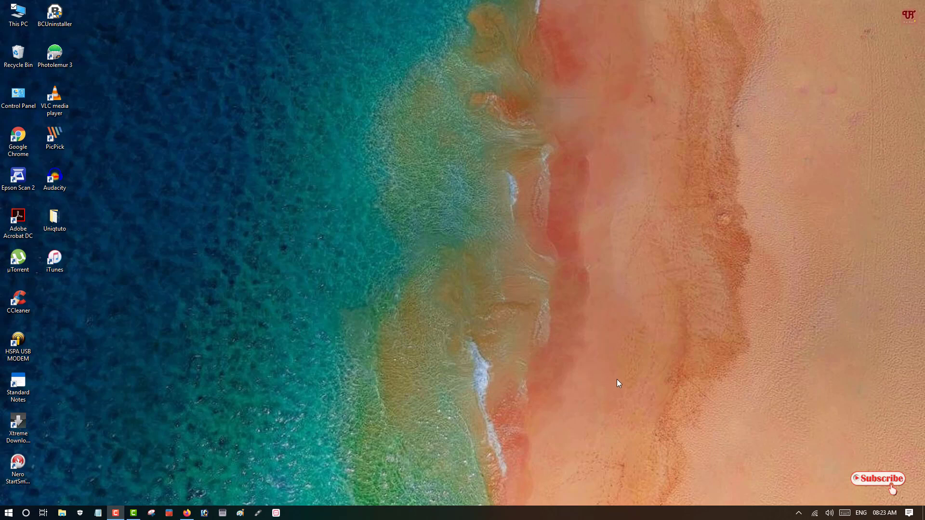
Launch iTunes from the desktop and show the connected iPhone's Photos sync page
click(186, 513)
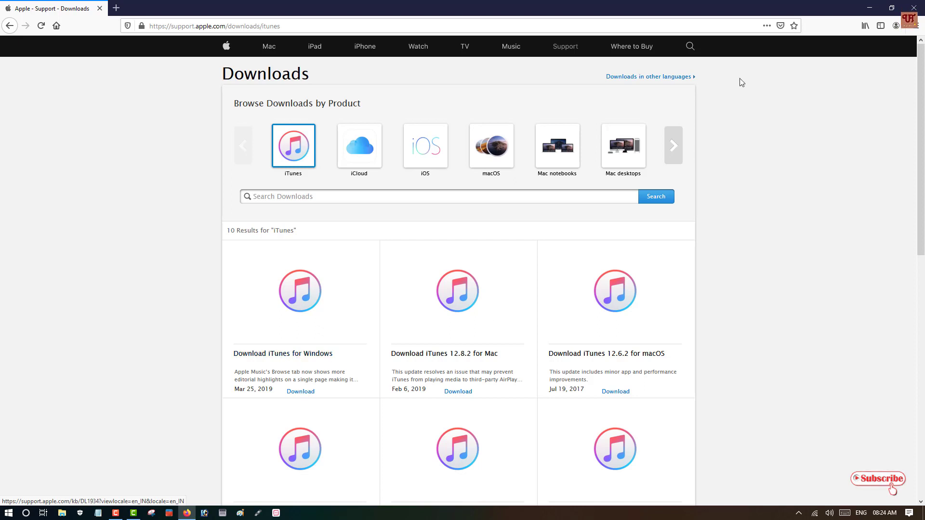
click(870, 9)
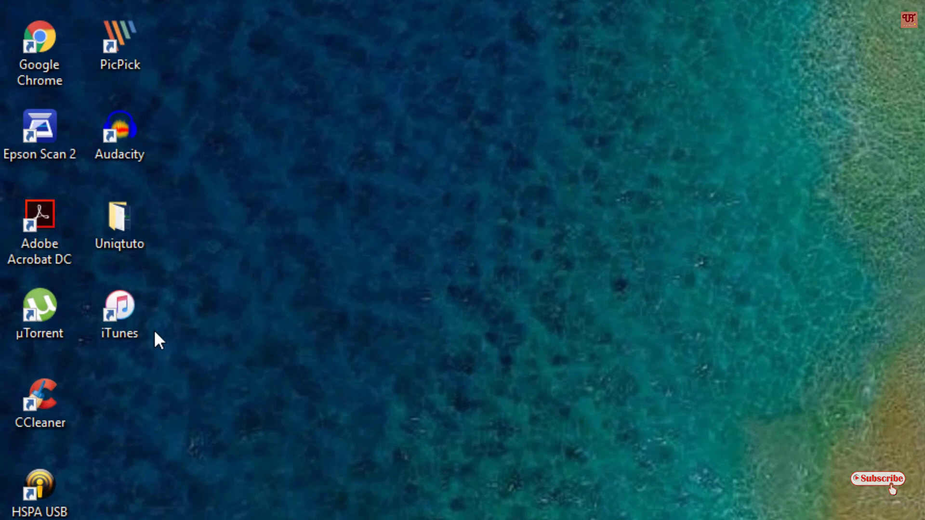
click(155, 332)
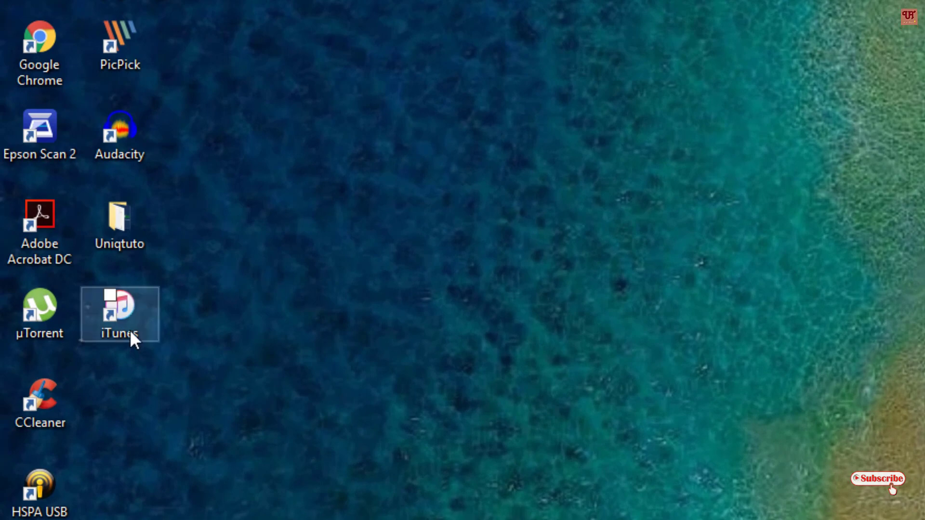
double_click(130, 333)
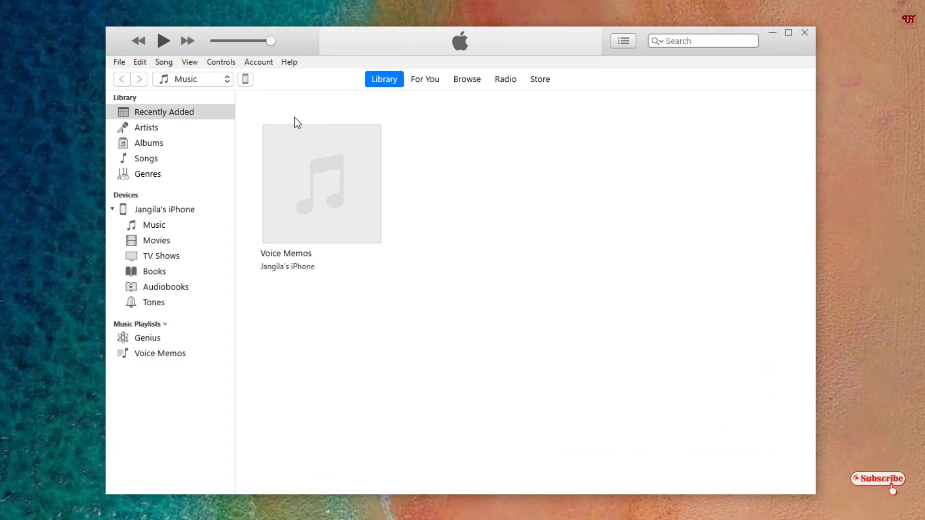
click(246, 81)
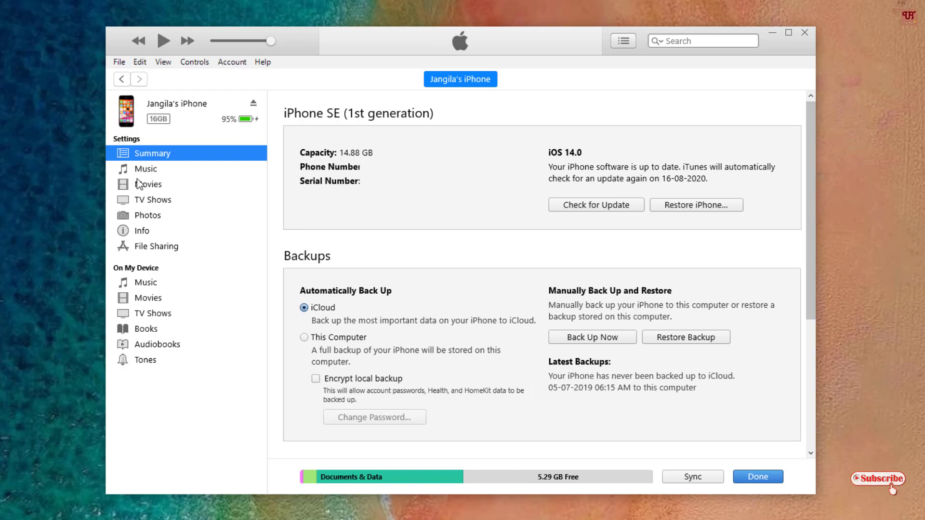
click(153, 222)
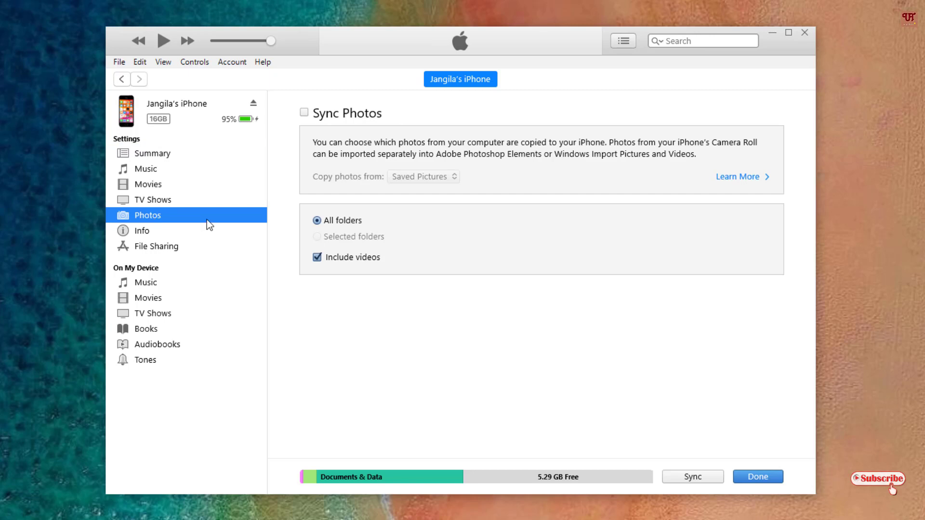
Enable Sync Photos for the iPhone and bring up the photo source choices
click(304, 114)
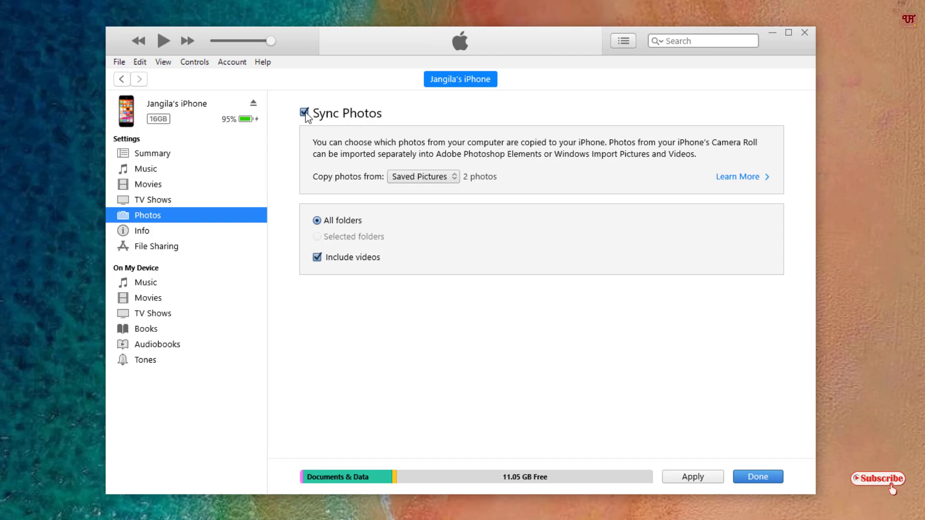
click(430, 178)
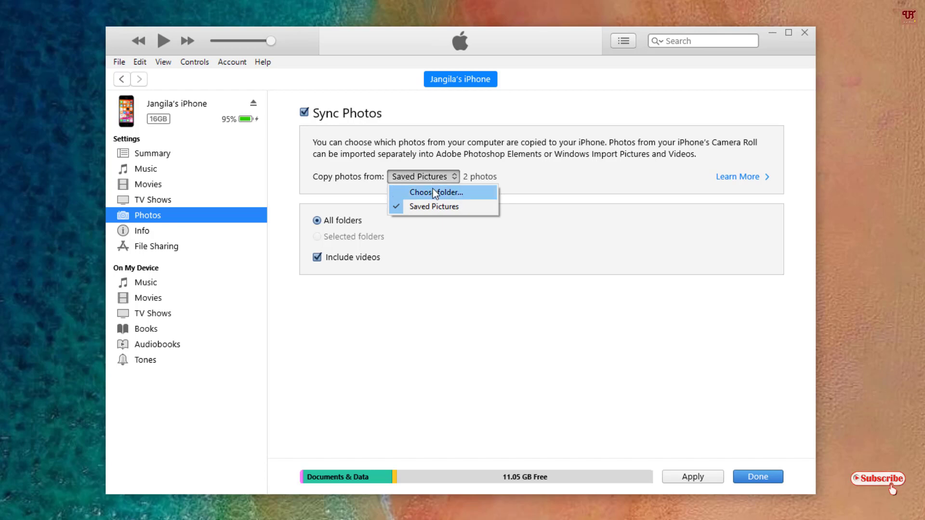
Set Pictures > Saved Pictures as the folder to copy photos from
click(433, 190)
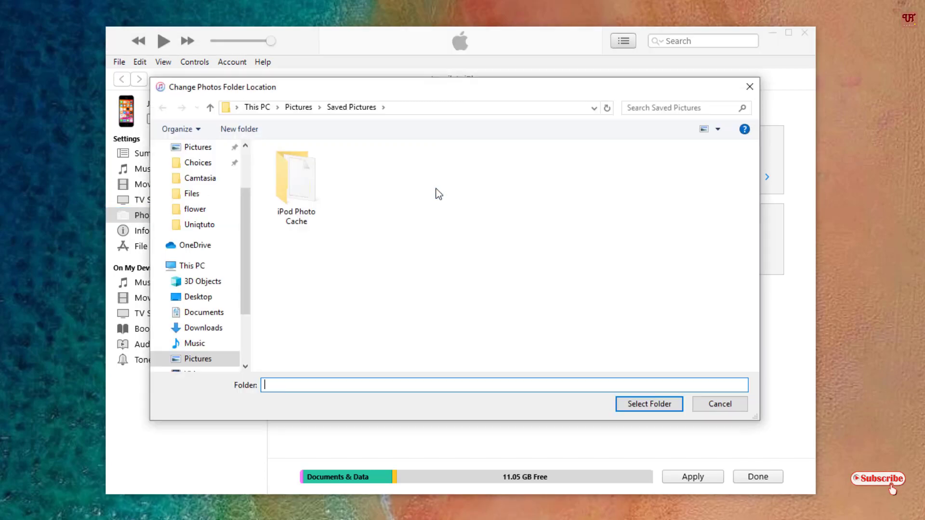
click(296, 109)
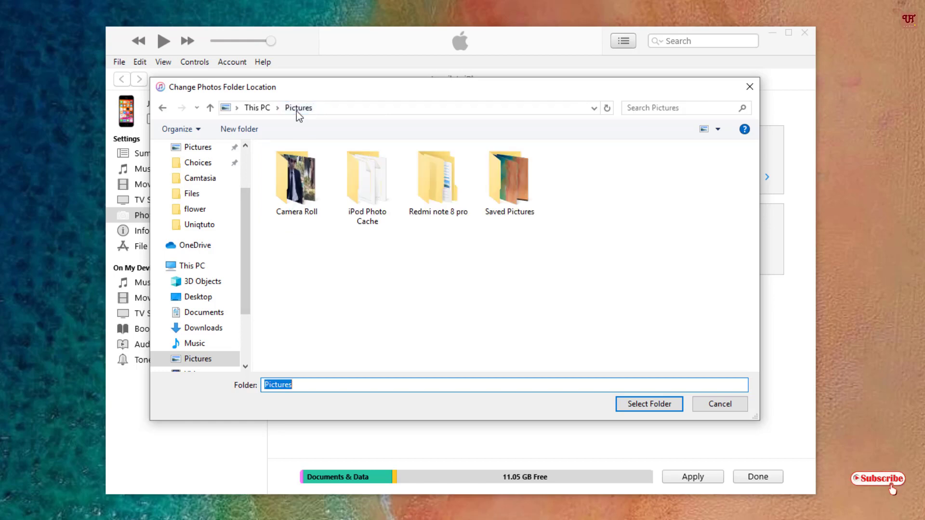
click(508, 205)
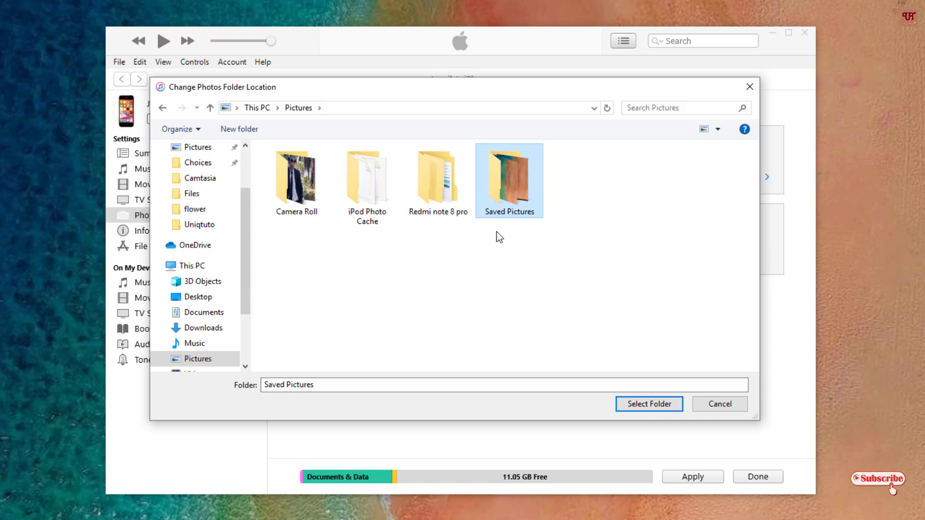
click(636, 406)
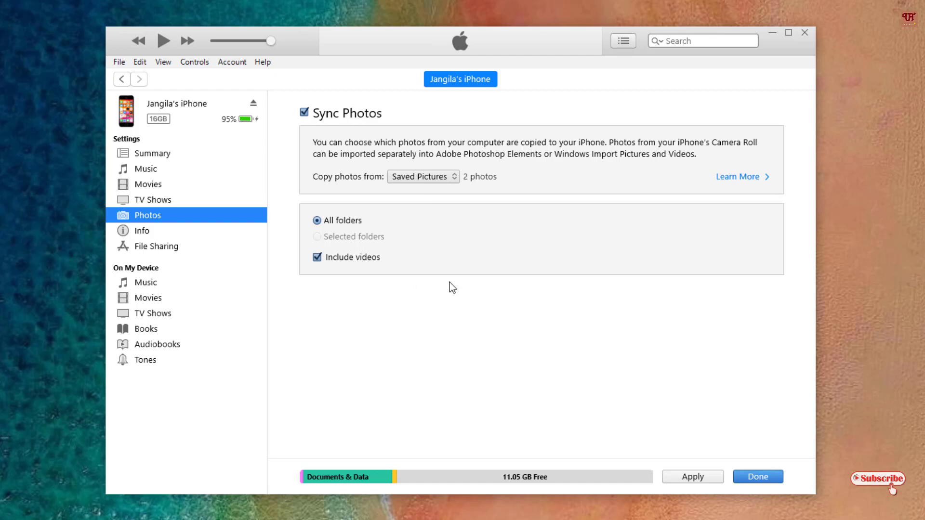
Apply the photo sync settings, dismiss the error -54, and start syncing again
click(692, 476)
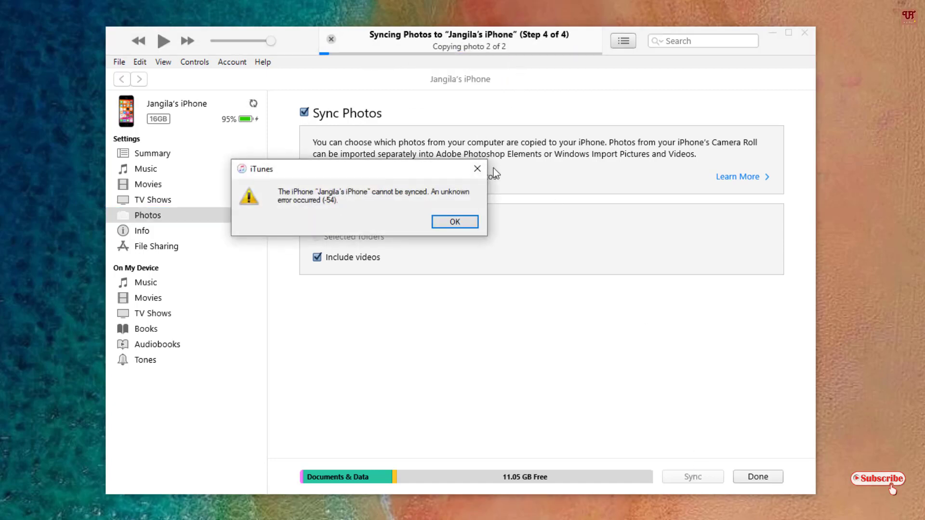
click(462, 224)
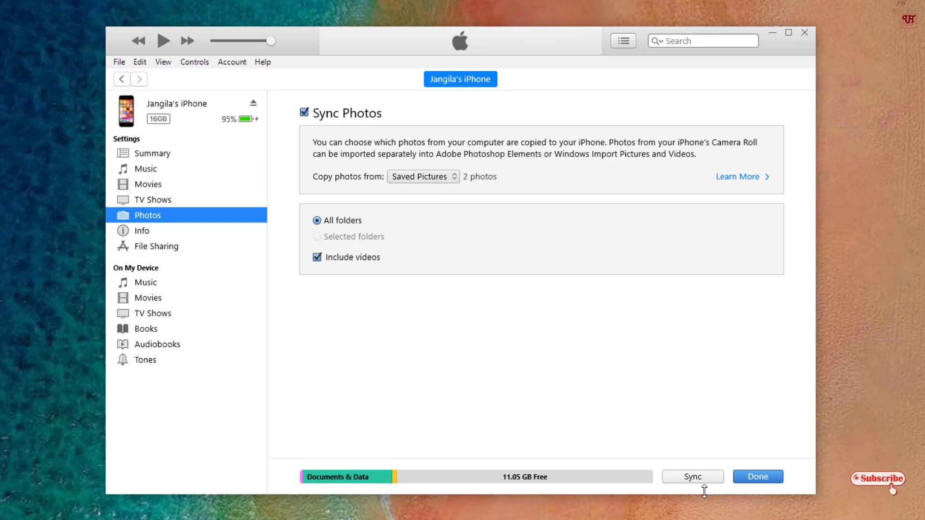
click(698, 478)
Turn off photo syncing, remove previously synced photos, dismiss the error, and close iTunes
click(304, 113)
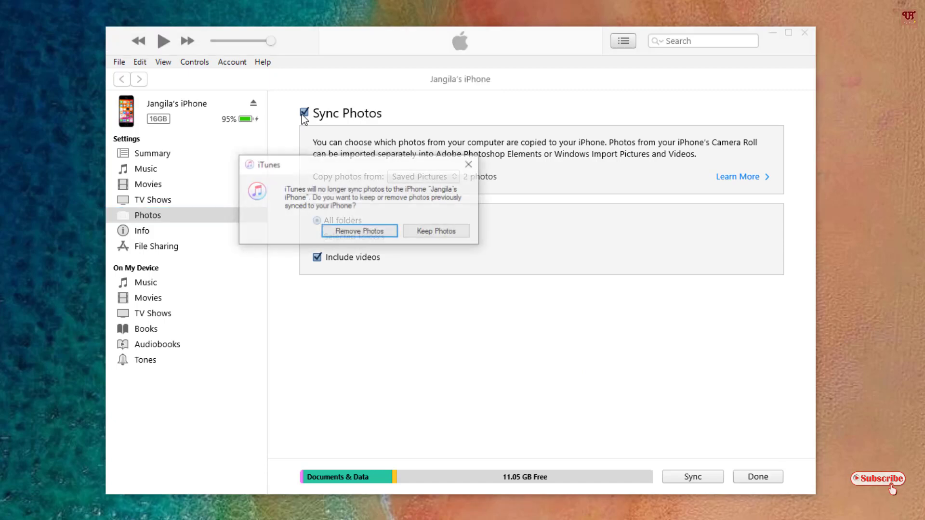
click(366, 231)
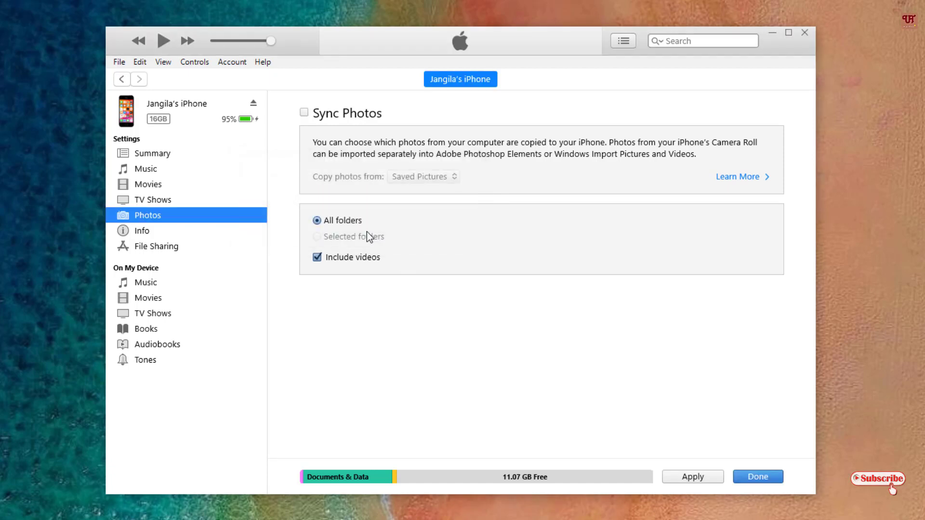
click(693, 478)
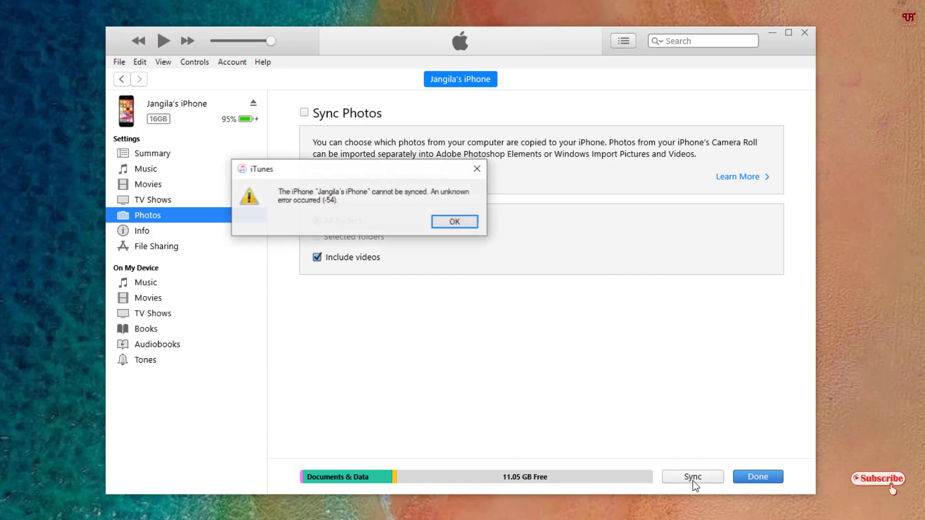
click(455, 223)
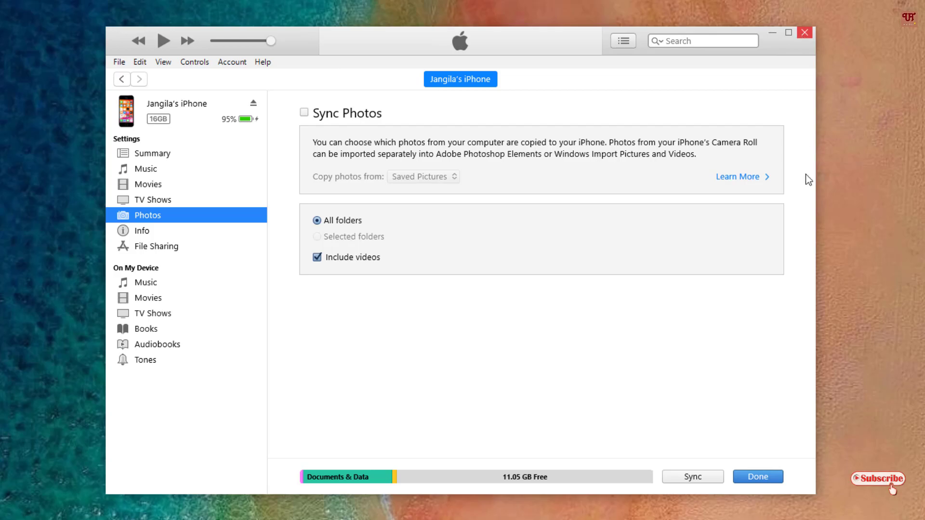
click(804, 33)
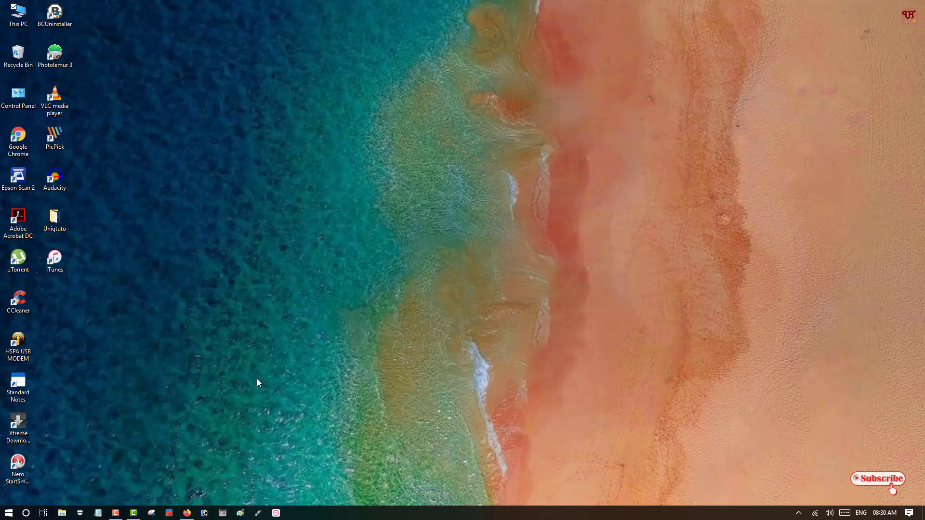
click(187, 513)
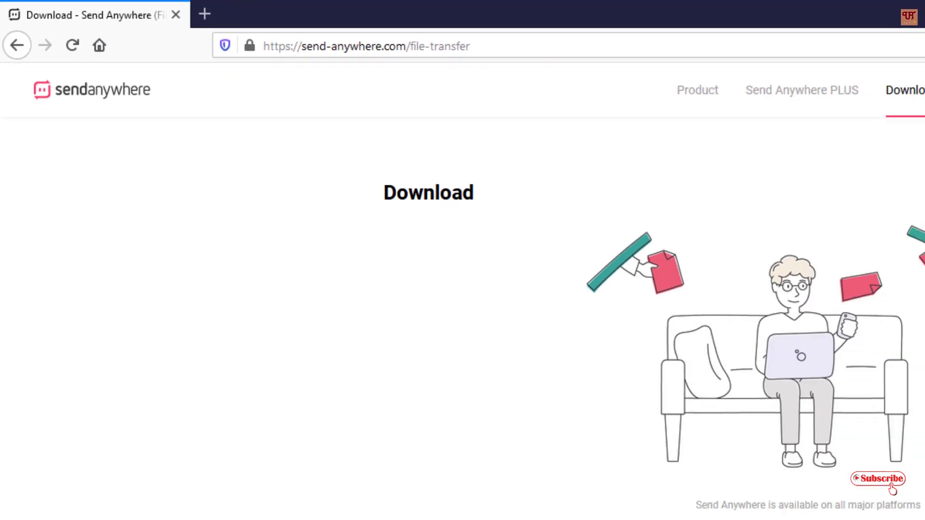
scroll(392, 381, down, 3)
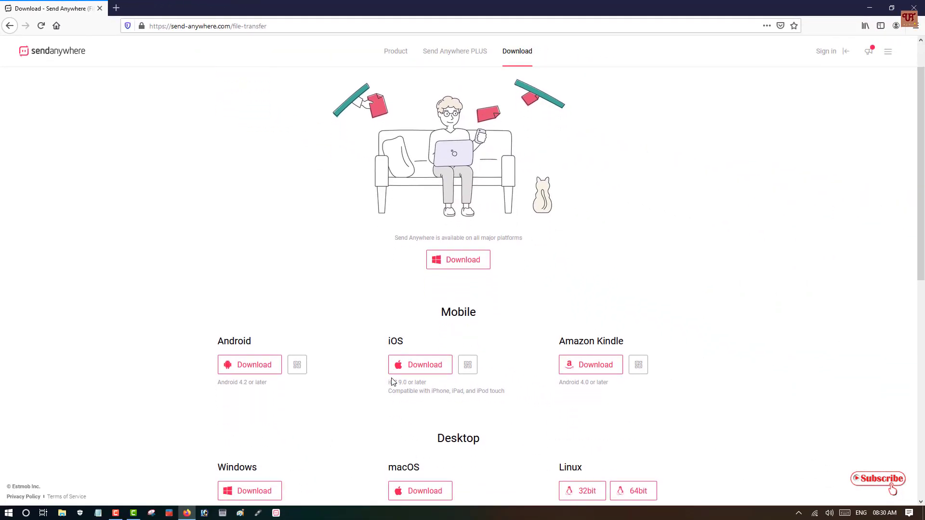
scroll(392, 382, down, 2)
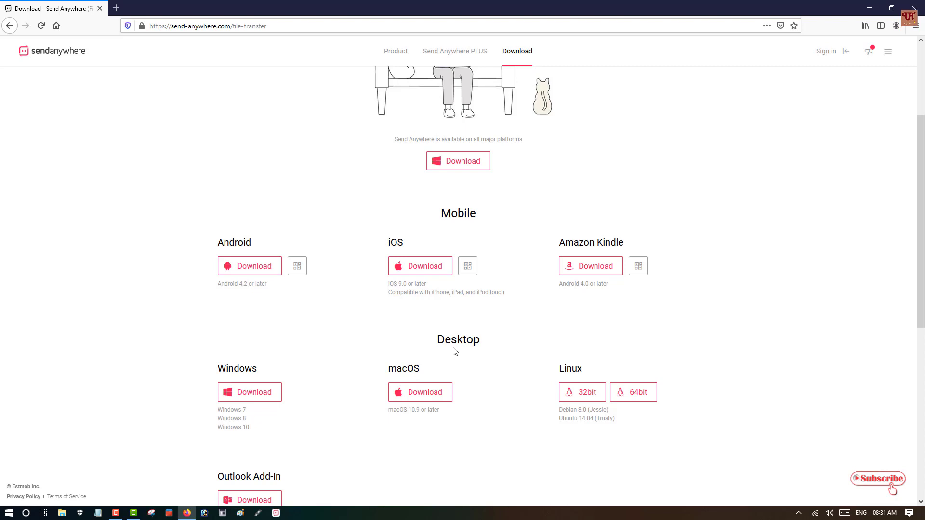
scroll(454, 351, up, 2)
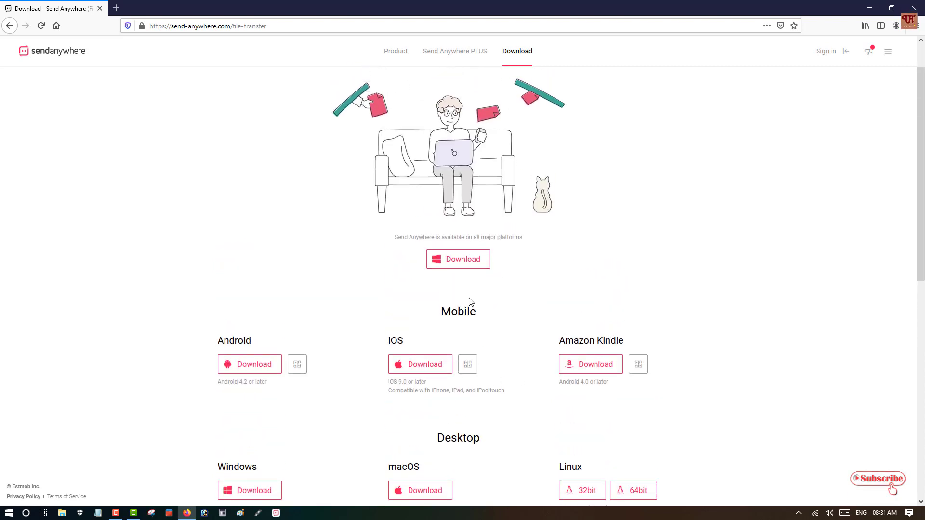
scroll(243, 429, down, 2)
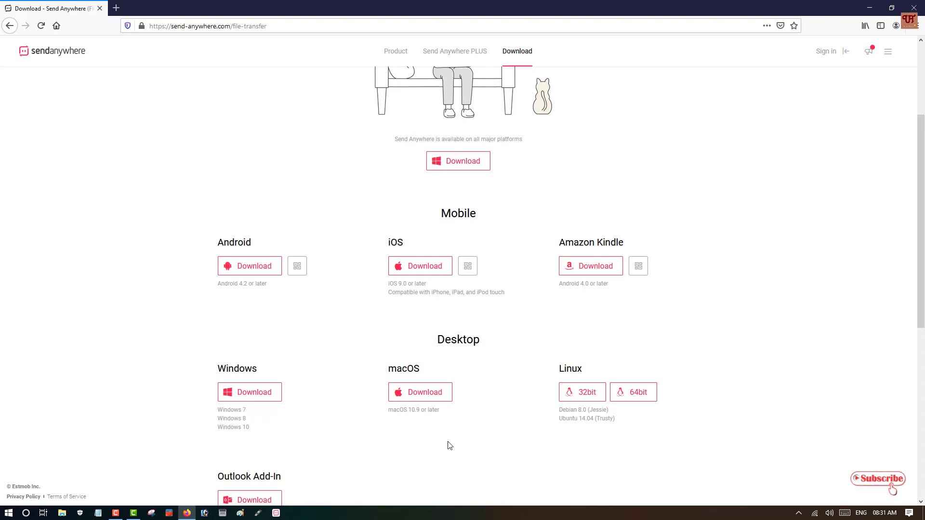
click(876, 13)
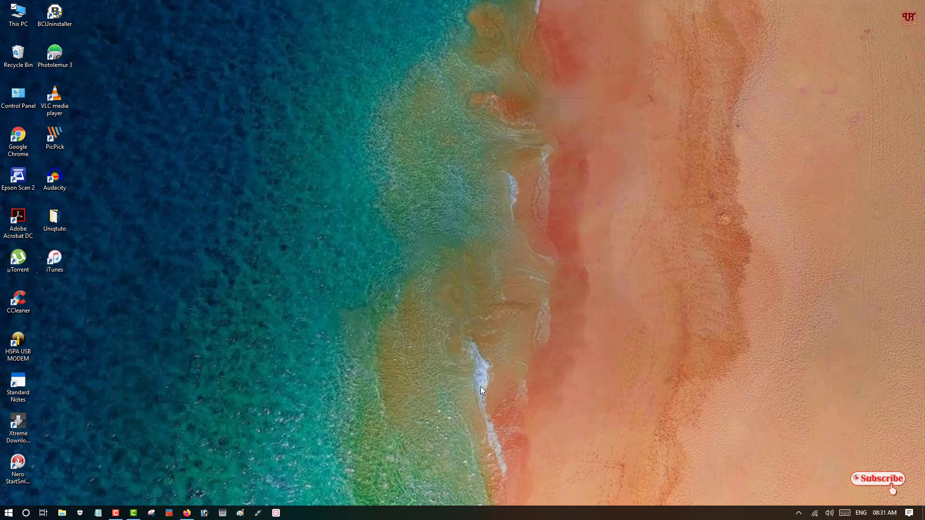
Launch Send Anywhere and select the desktop picture from Pictures > Saved Pictures to send
click(278, 514)
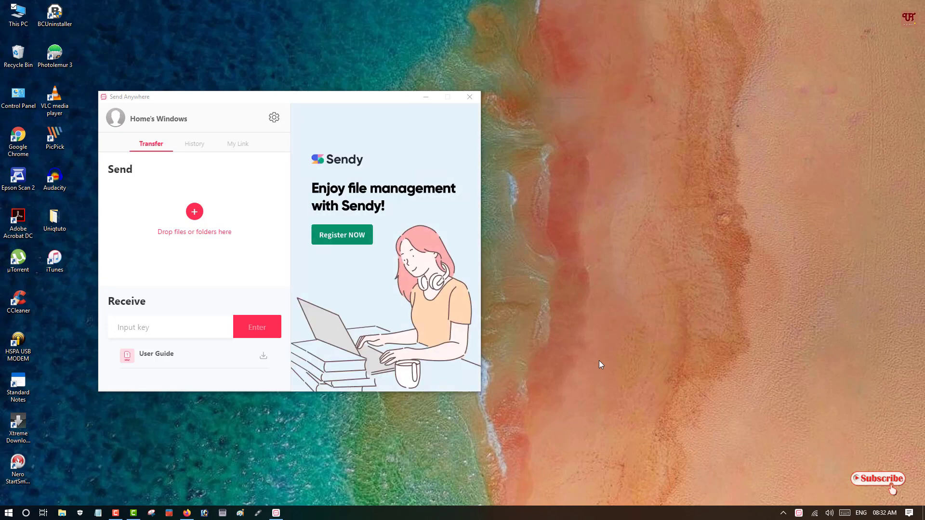
drag(347, 103, 541, 95)
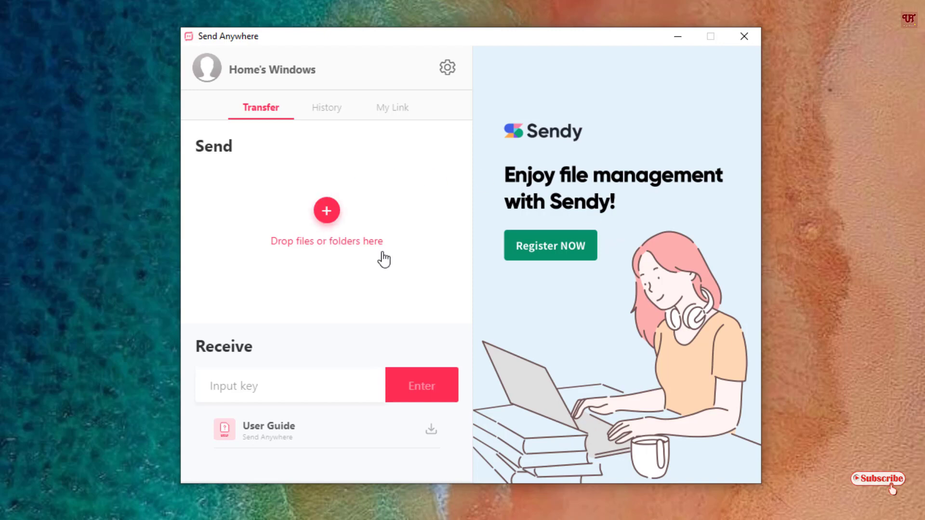
click(333, 224)
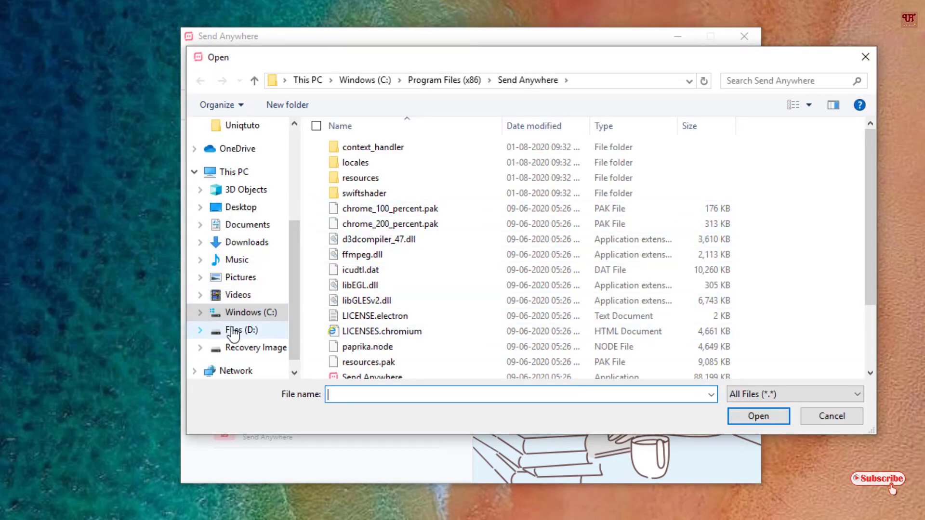
click(250, 279)
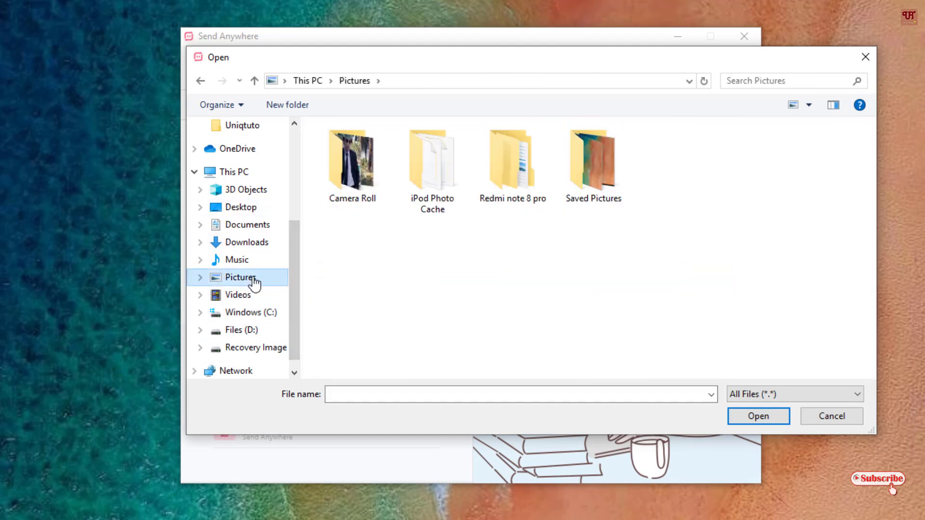
double_click(597, 181)
drag(589, 55, 845, 52)
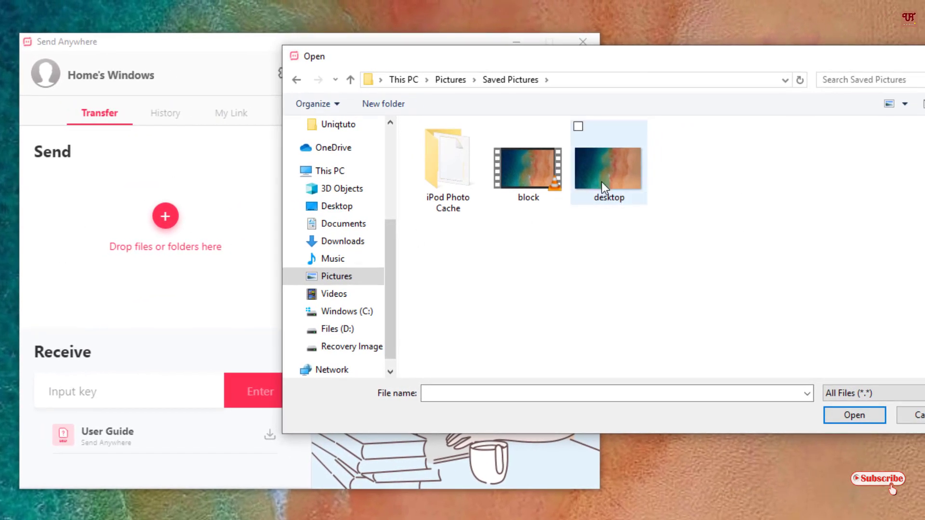
click(603, 181)
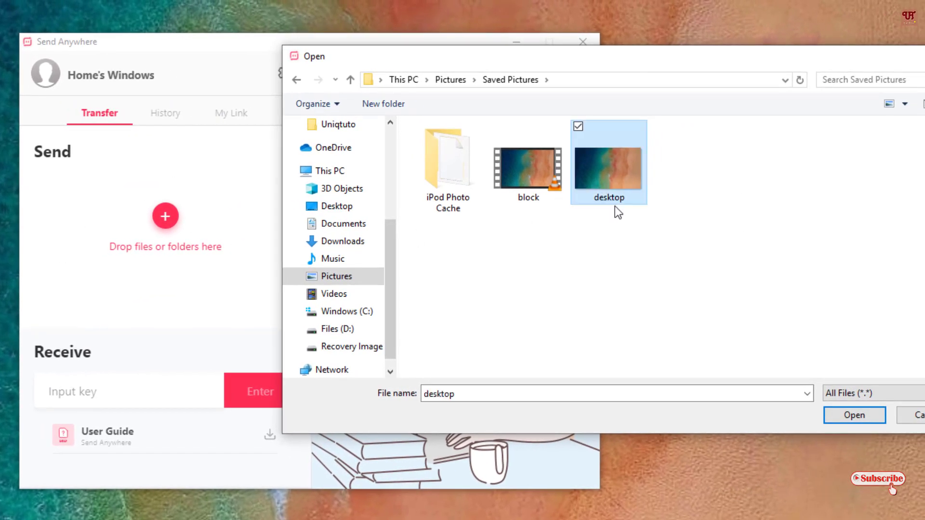
click(850, 415)
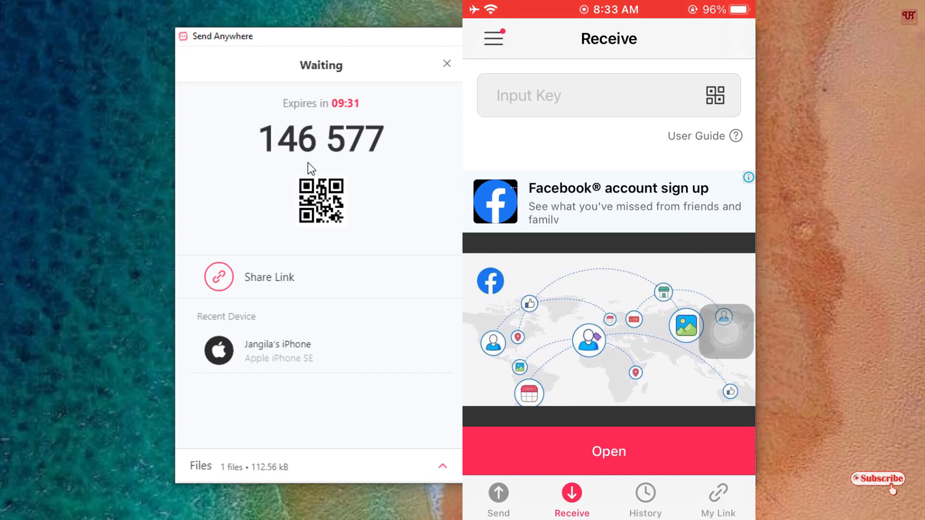
Enter the 6-digit transfer key to receive the 112.56 kB desktop photo on the iPhone
text(14)
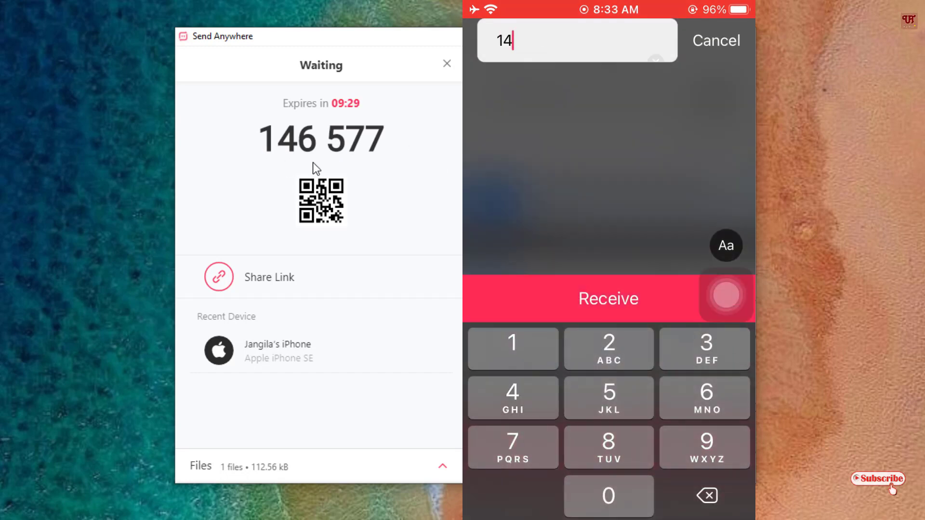
text(6577)
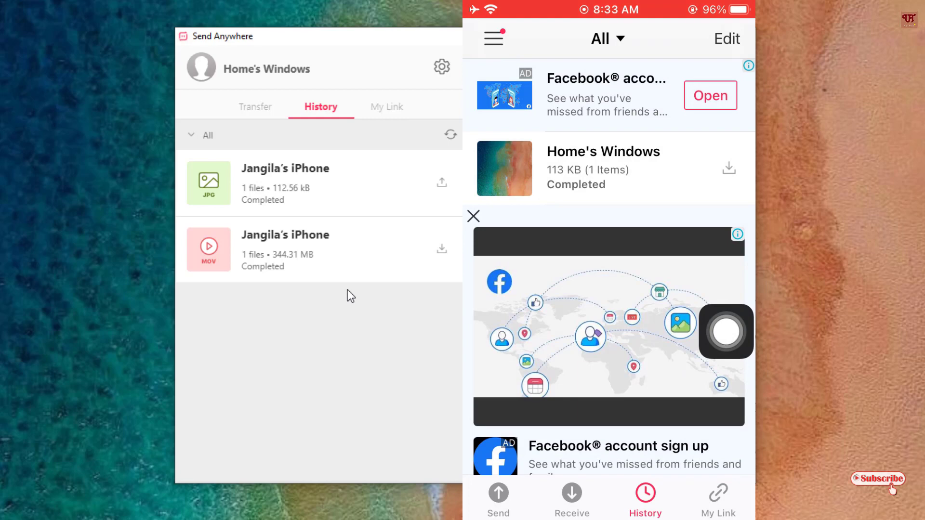
mouse_move(309, 245)
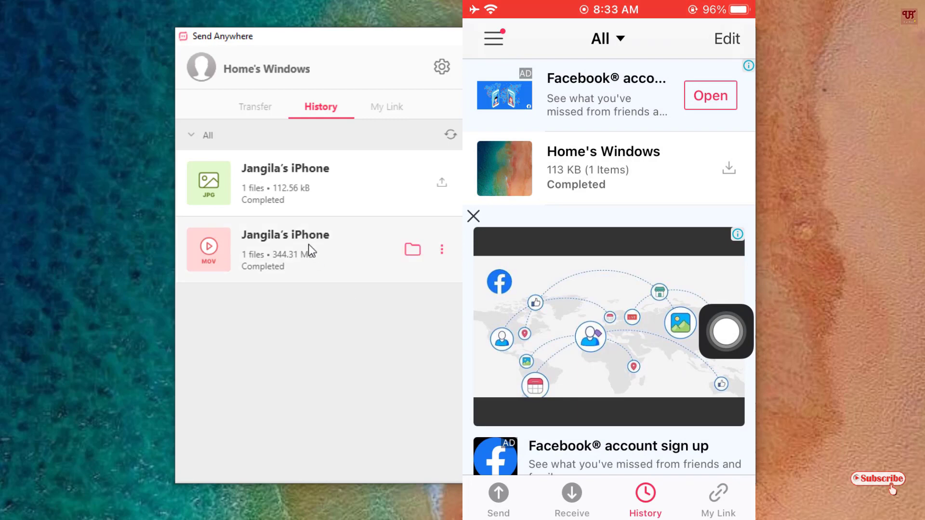